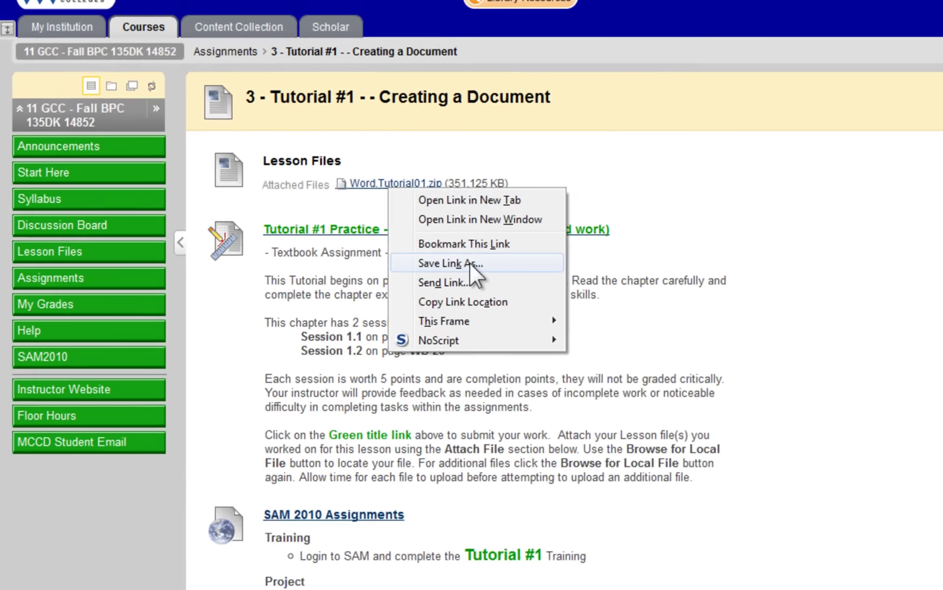
Save the linked lesson file Word.Tutorial01.zip to the Desktop.
left_click(469, 263)
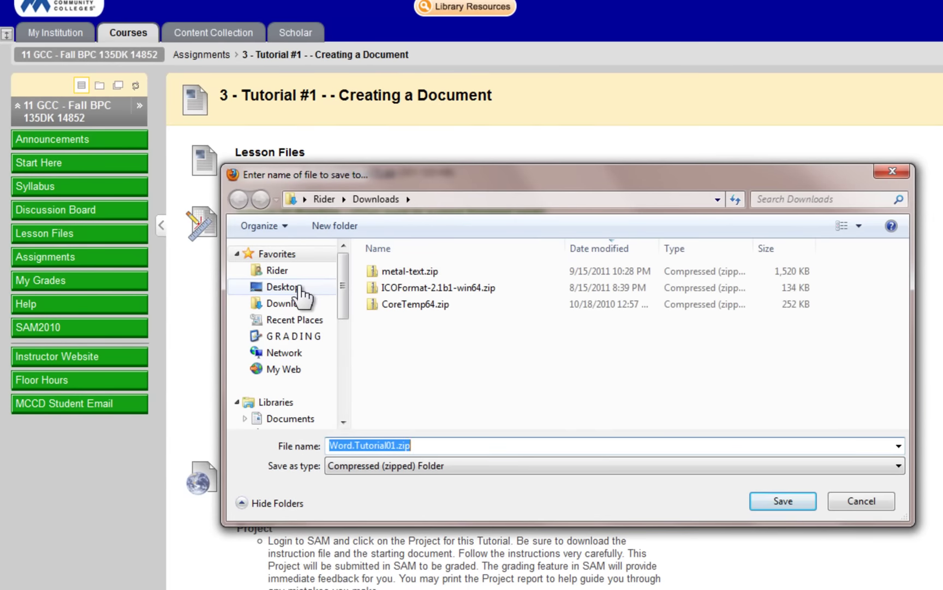
left_click(300, 288)
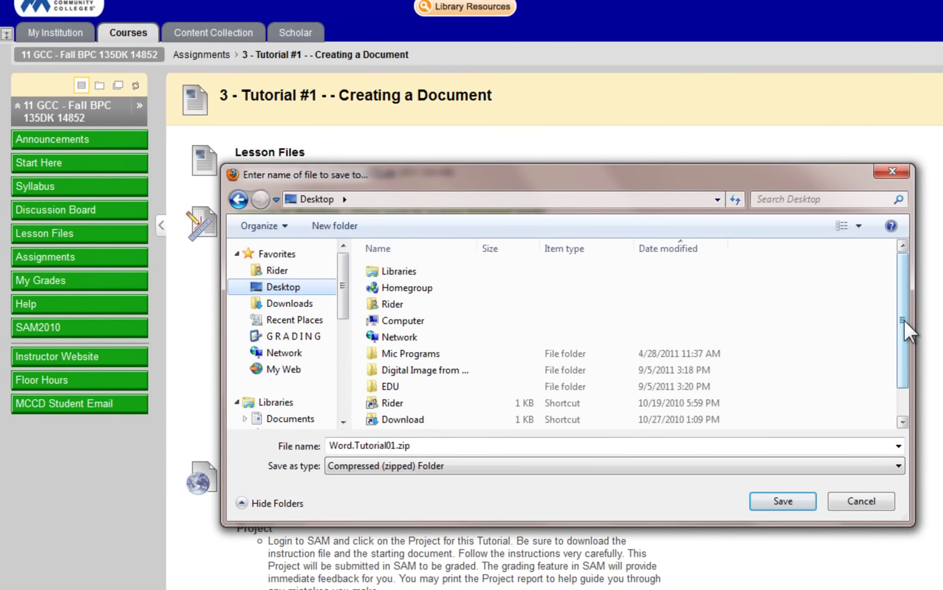
left_click_drag(905, 319, 905, 380)
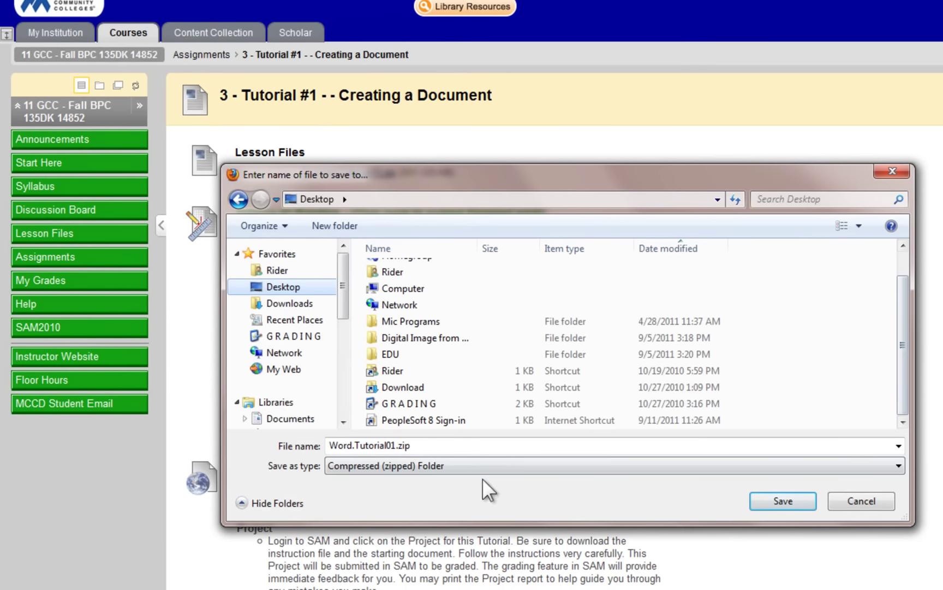
left_click(791, 503)
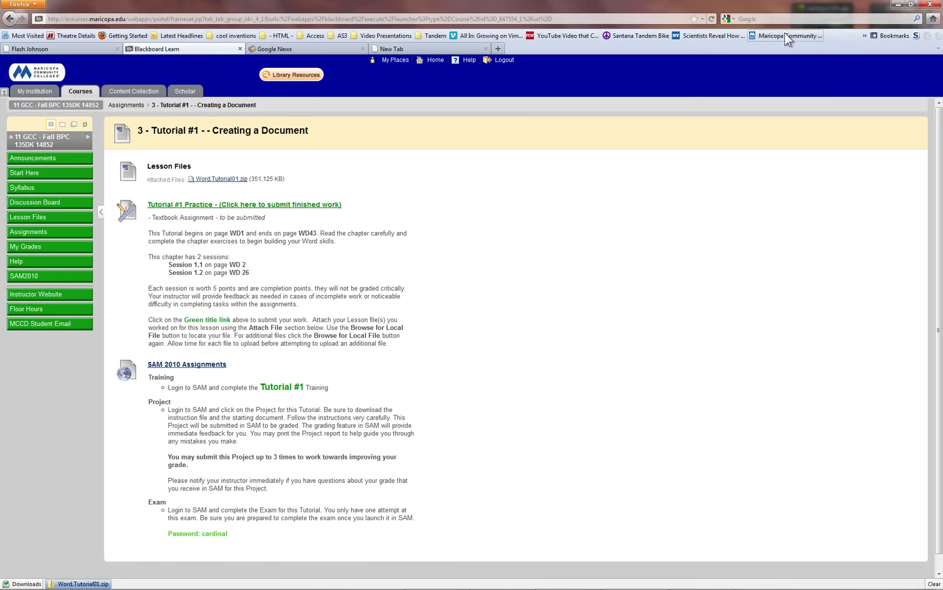
Switch to the desktop, open Word.Tutorial01.zip and extract its Word1 folder onto the desktop, leaving the archive window closed.
left_click(897, 6)
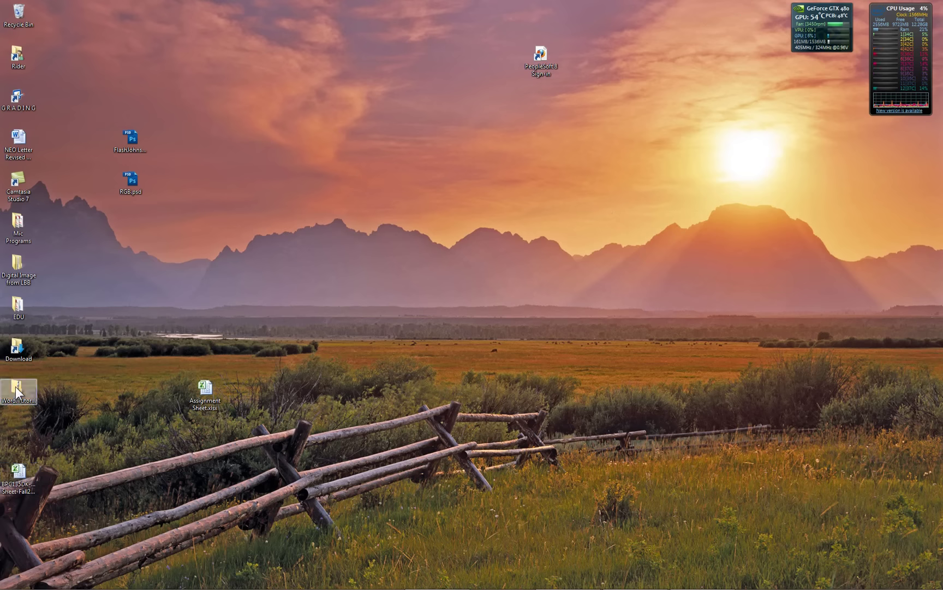
left_click_drag(15, 386, 427, 222)
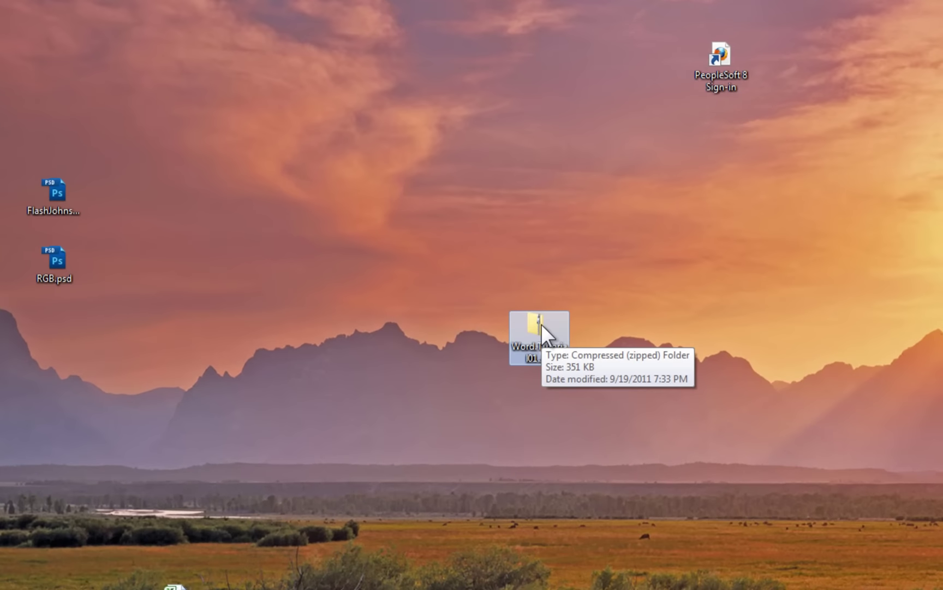
double_click(541, 324)
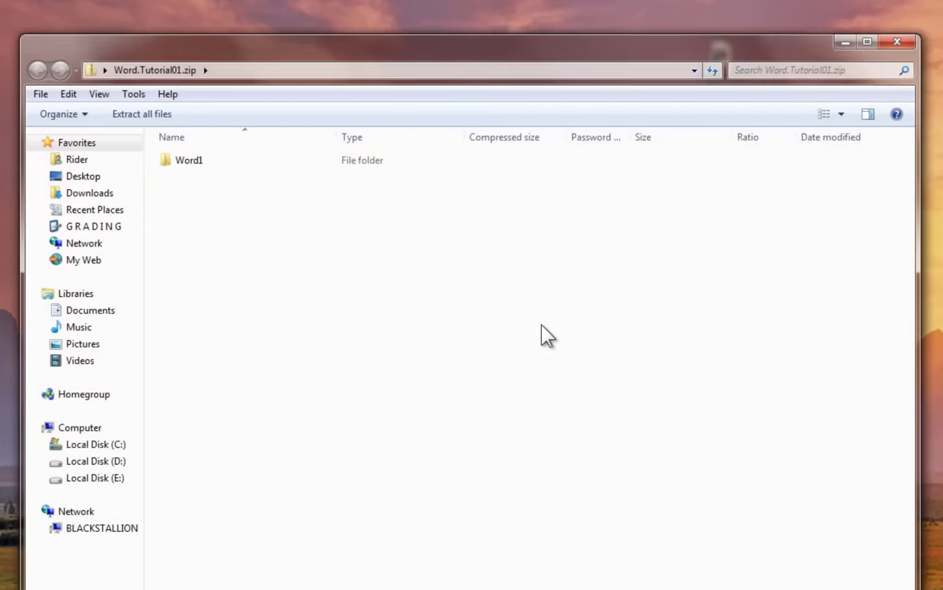
left_click(164, 160)
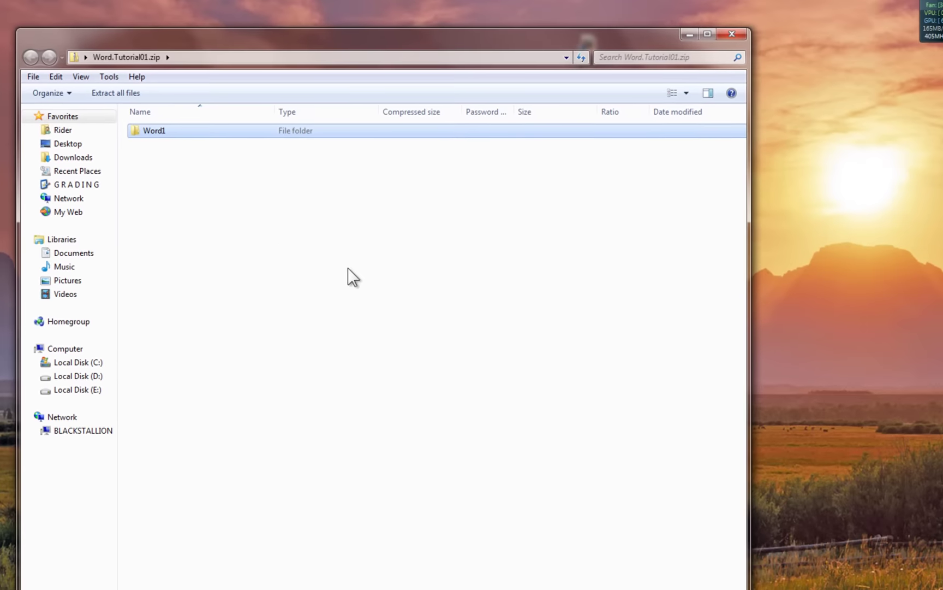
left_click_drag(132, 129, 864, 186)
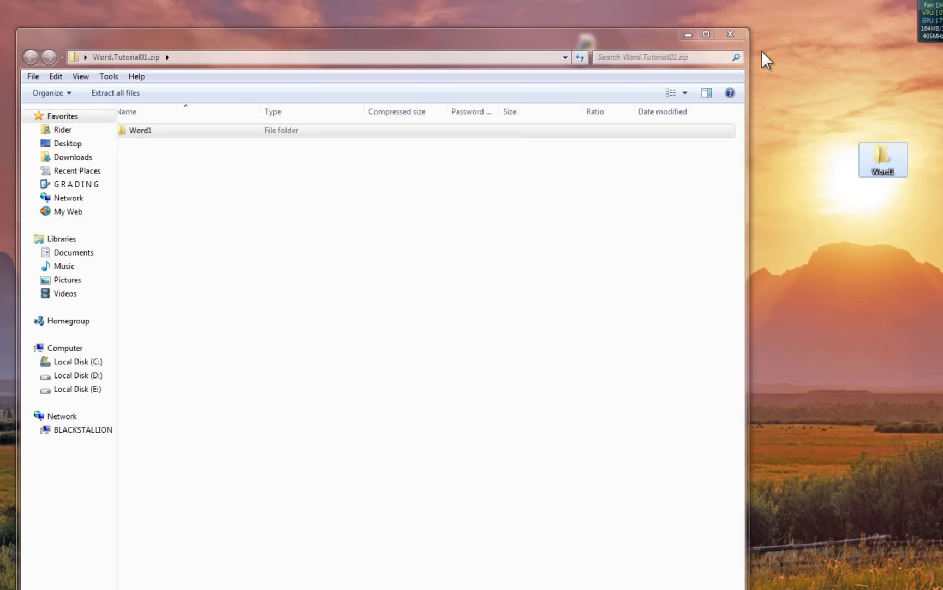
left_click(731, 34)
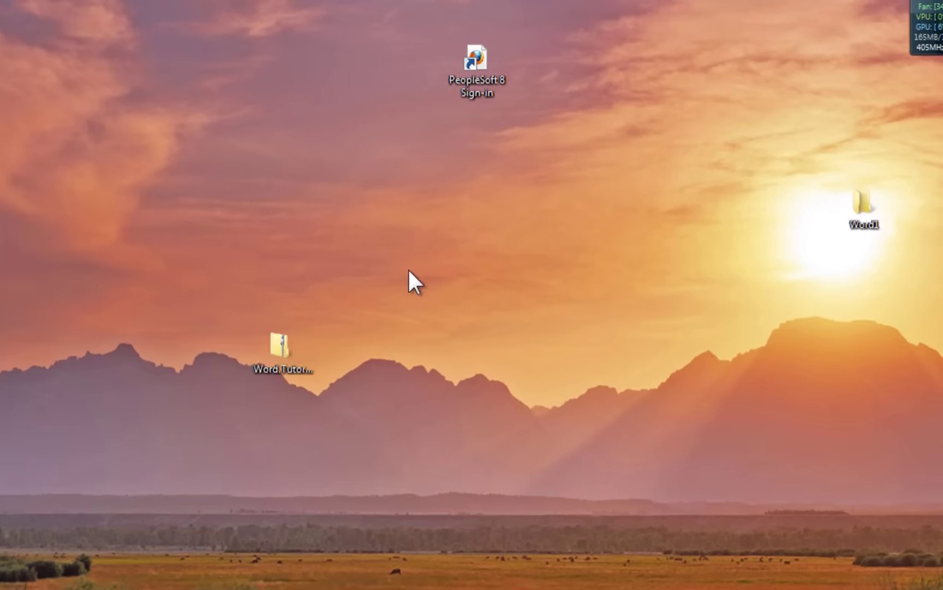
Delete the Word.Tutorial01.zip archive from the desktop.
left_click_drag(261, 346, 176, 233)
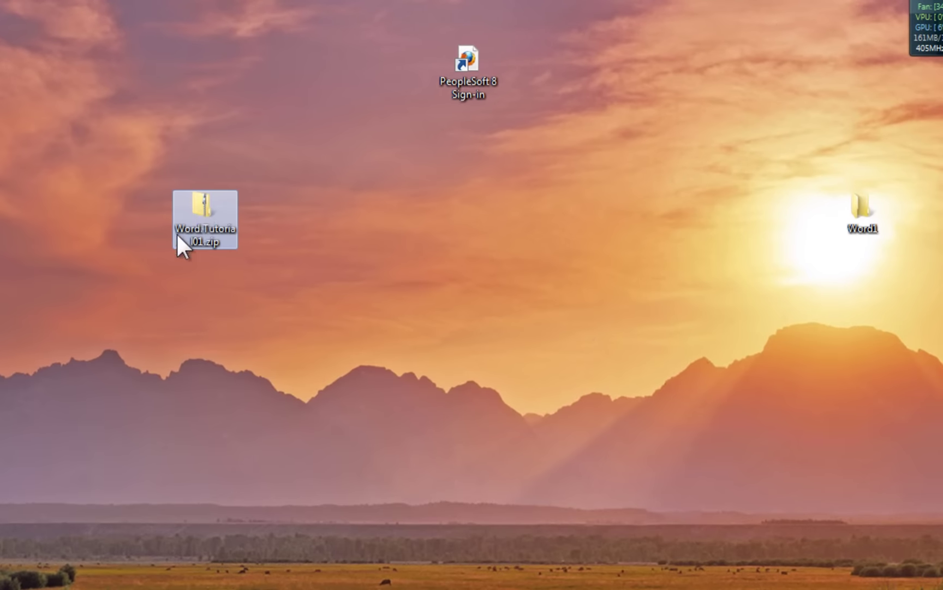
right_click(202, 202)
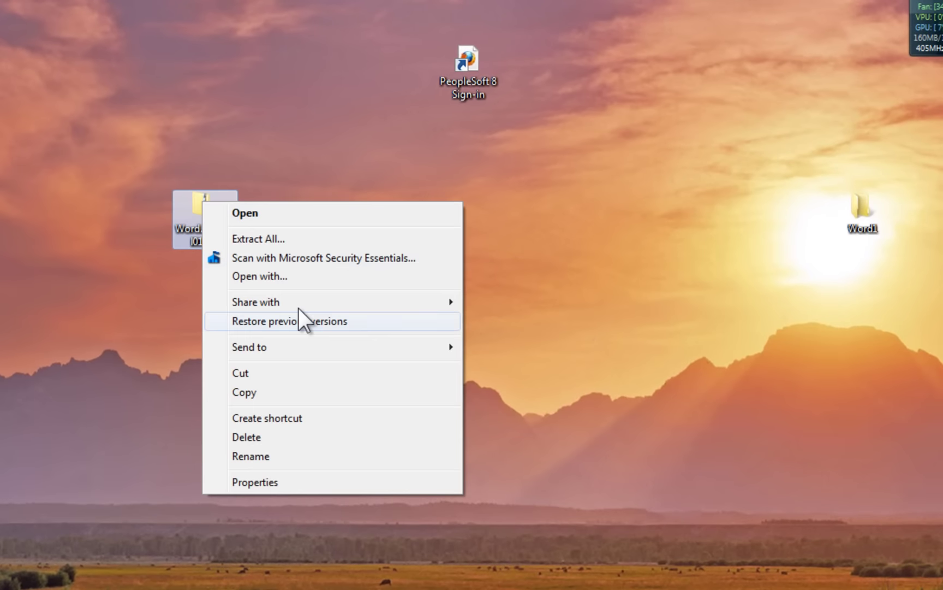
mouse_move(325, 301)
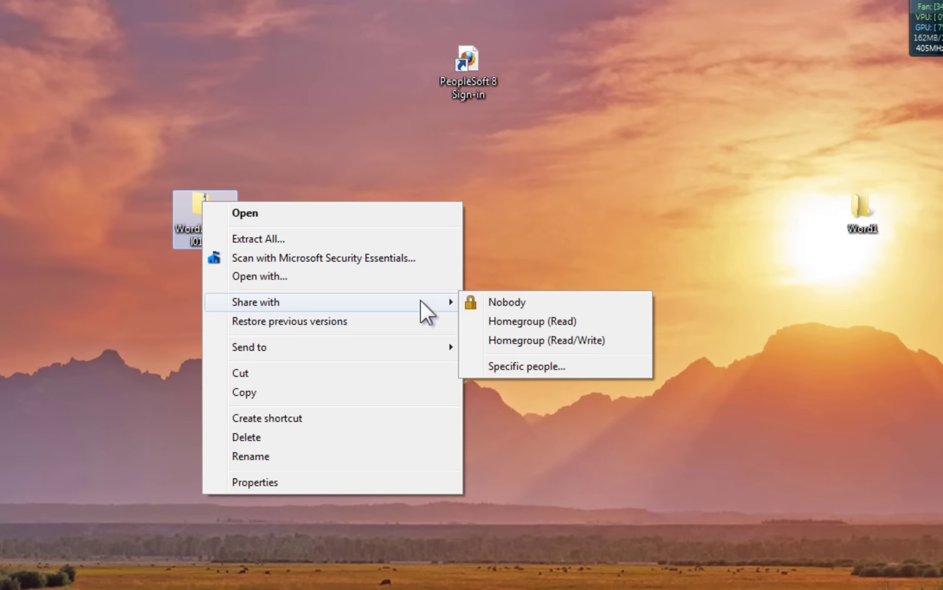
left_click(288, 439)
left_click(419, 563)
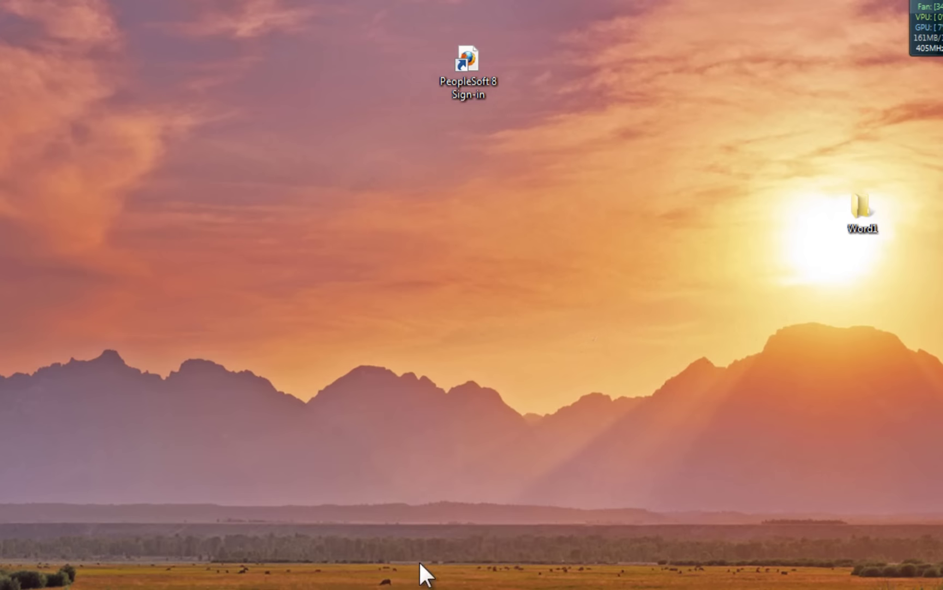
Open the extracted Word1 folder and examine the contents of its Case1 and Case2 subfolders.
left_click_drag(862, 209, 391, 280)
double_click(402, 282)
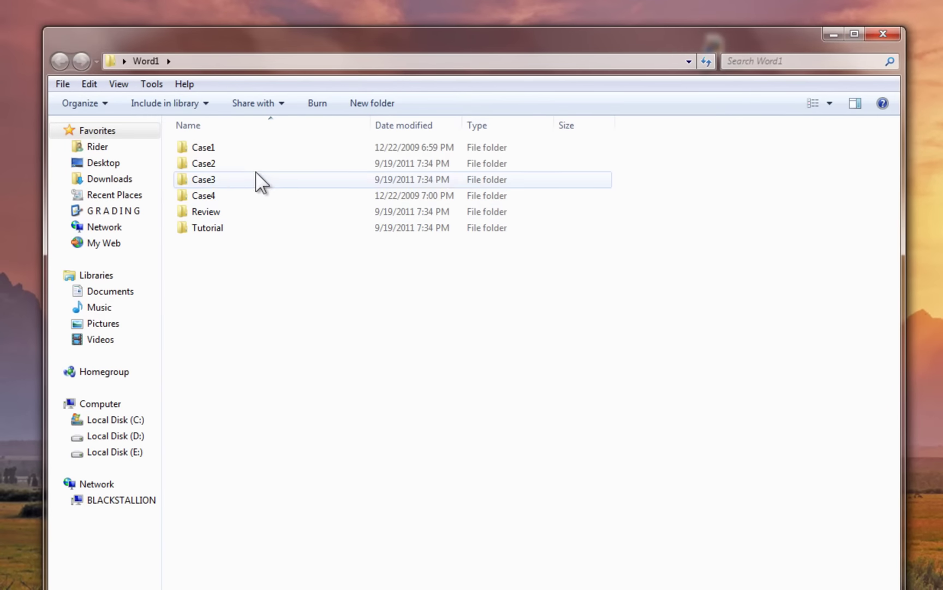
double_click(183, 147)
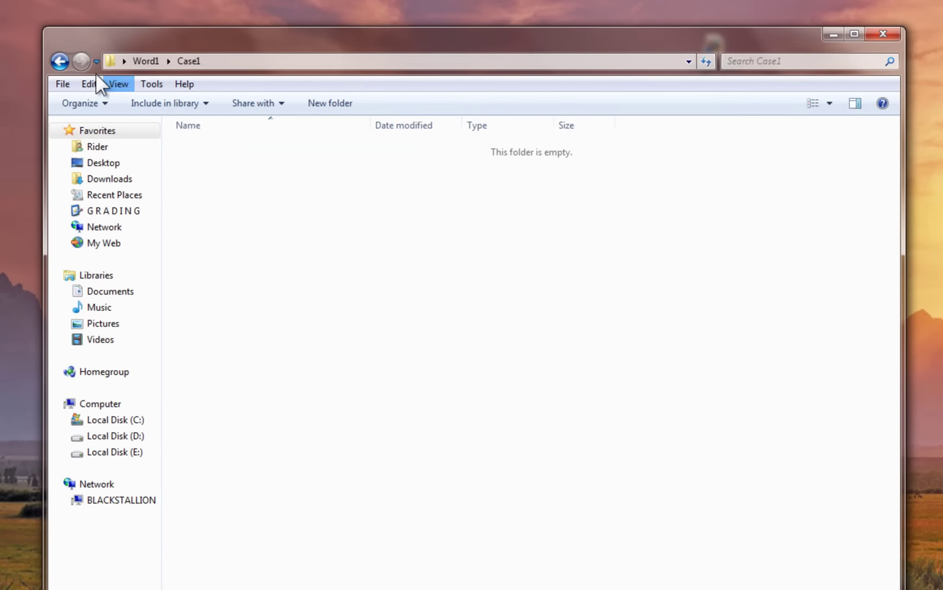
left_click(57, 62)
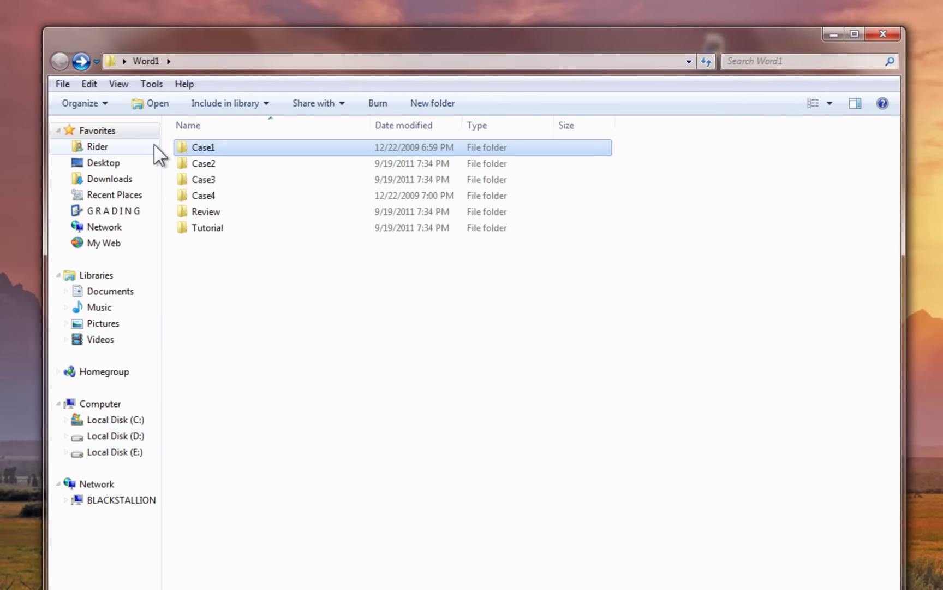
double_click(186, 163)
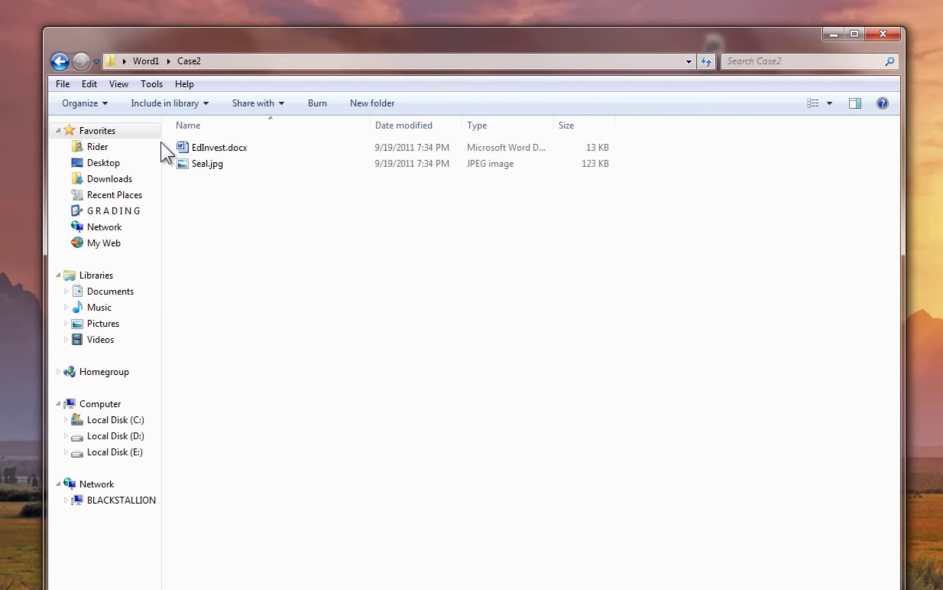
left_click(228, 155)
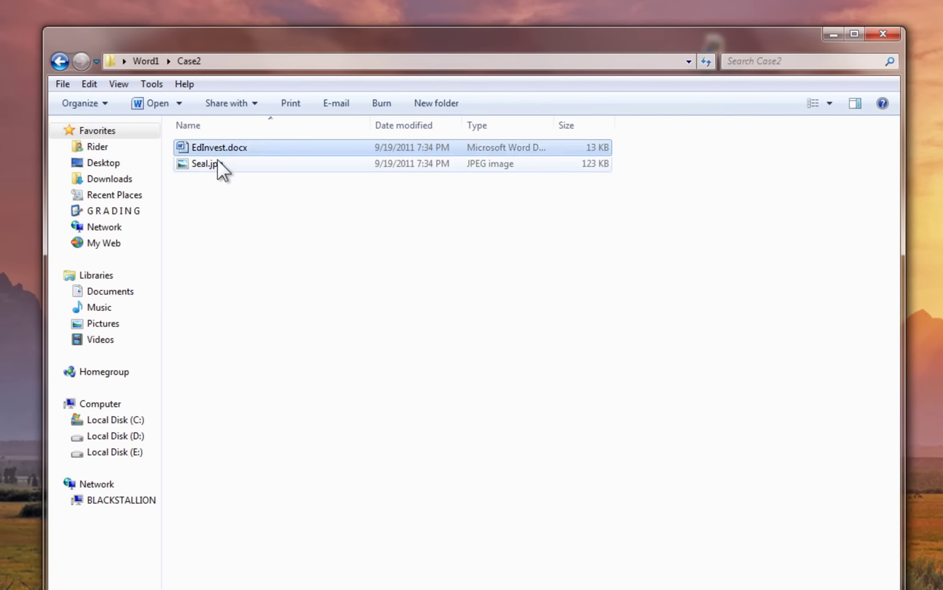
left_click(220, 165)
left_click(59, 61)
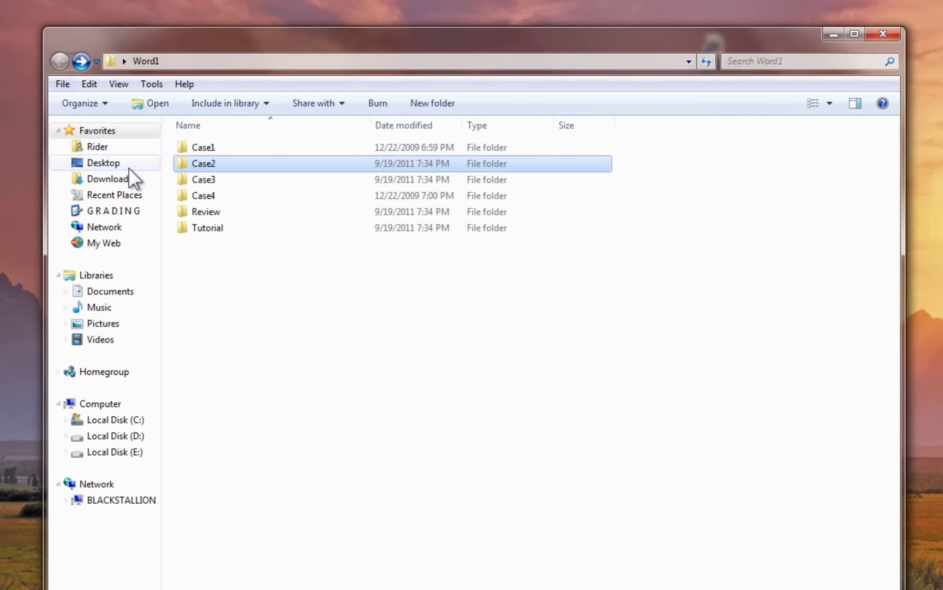
Examine the contents of the Case3 and Case4 subfolders in Word1.
double_click(200, 179)
left_click(213, 155)
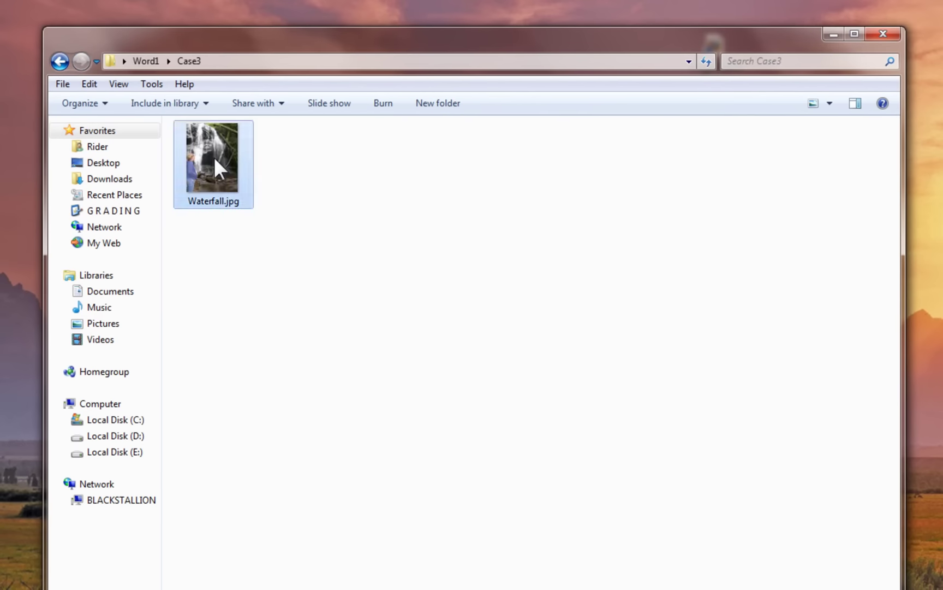
left_click(57, 61)
double_click(209, 194)
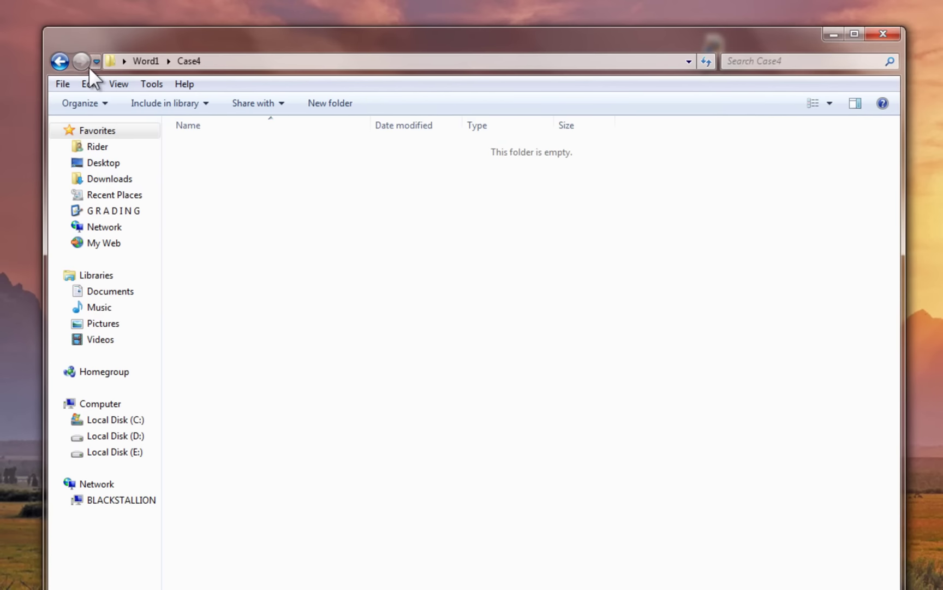
left_click(55, 61)
Examine the contents of the Review and Tutorial subfolders, returning to the Word1 folder.
double_click(200, 212)
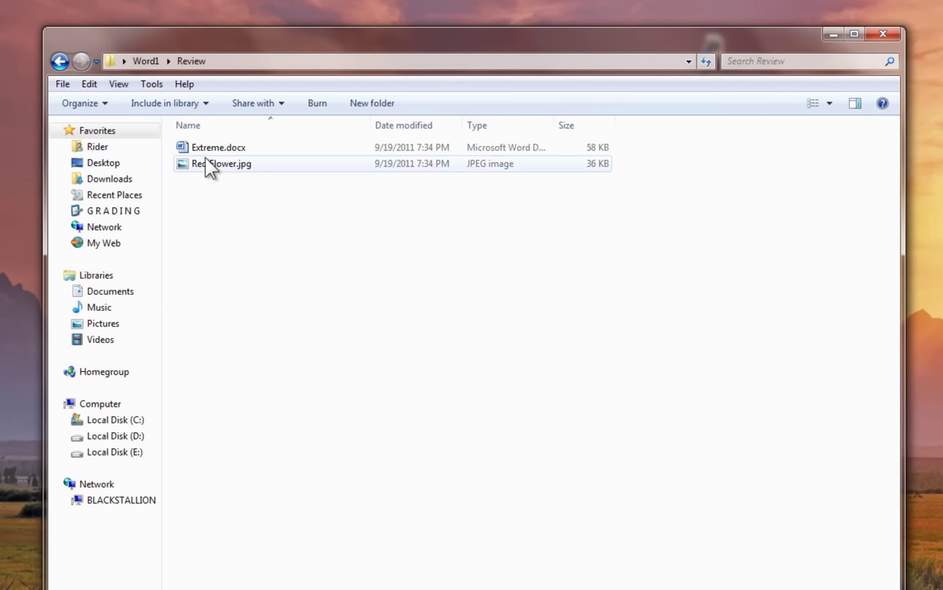
left_click(59, 62)
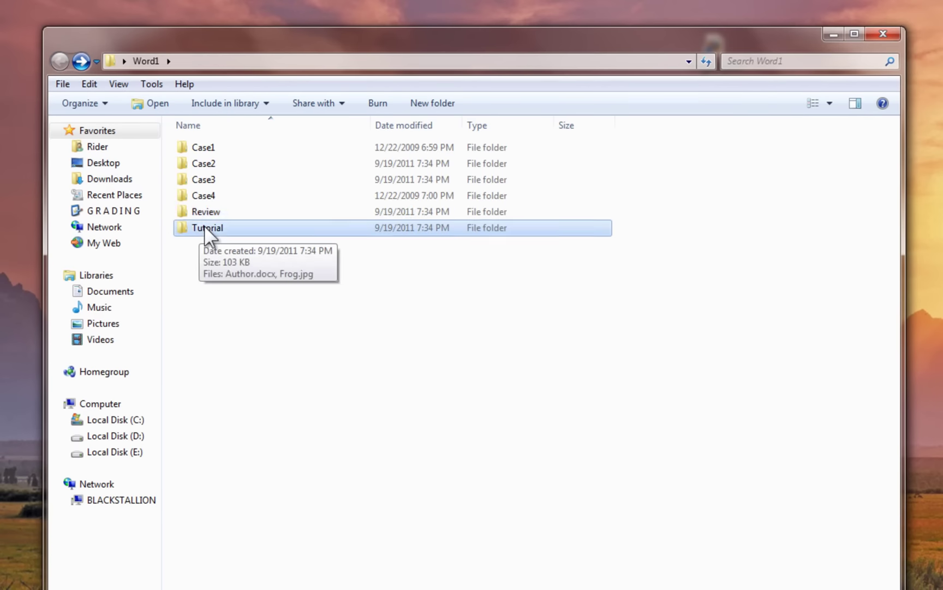
double_click(204, 226)
left_click(208, 164)
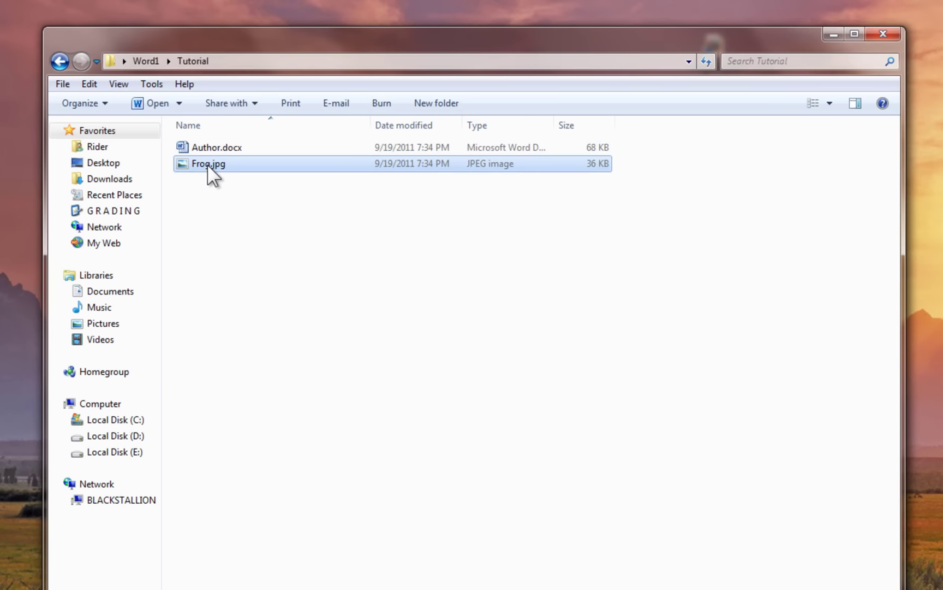
left_click(57, 60)
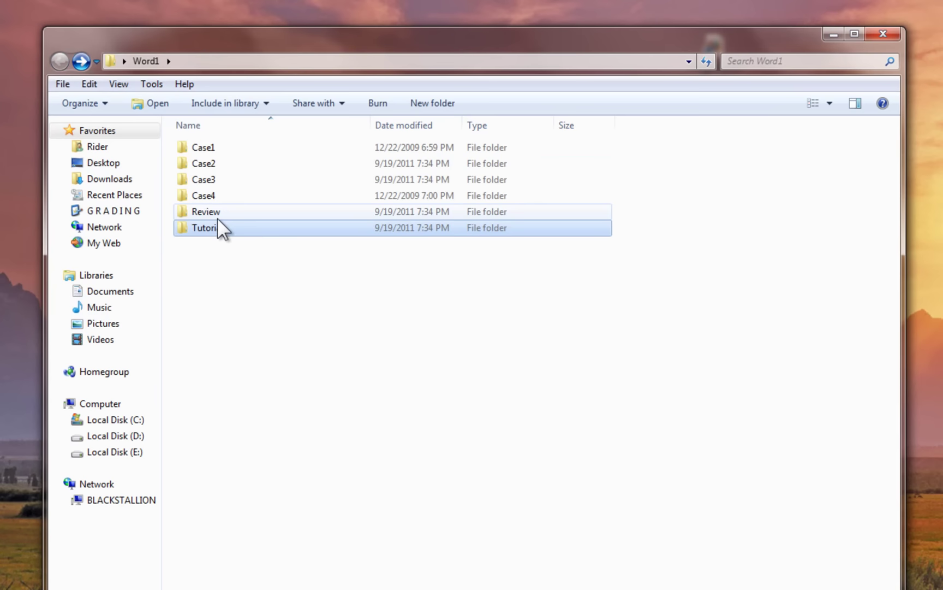
mouse_move(219, 208)
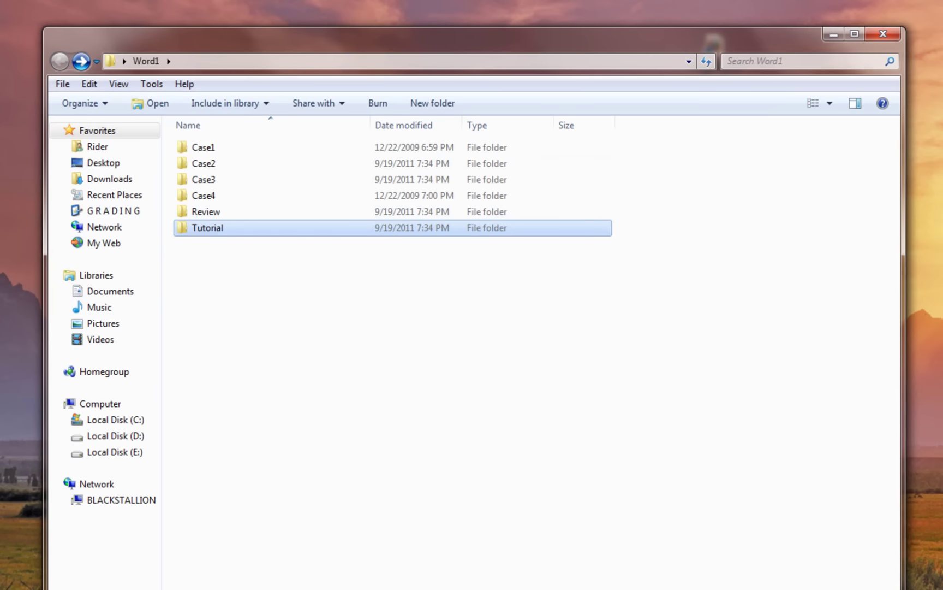
Switch back to the Blackboard course page in Firefox and open the Tutorial #1 Practice submission page.
left_click(646, 582)
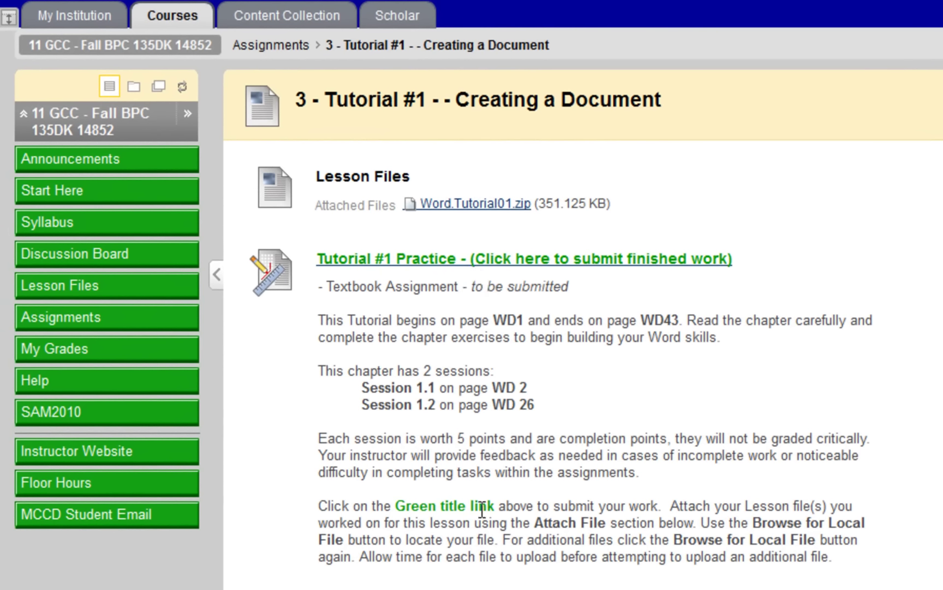
left_click_drag(764, 268, 334, 267)
left_click(544, 524)
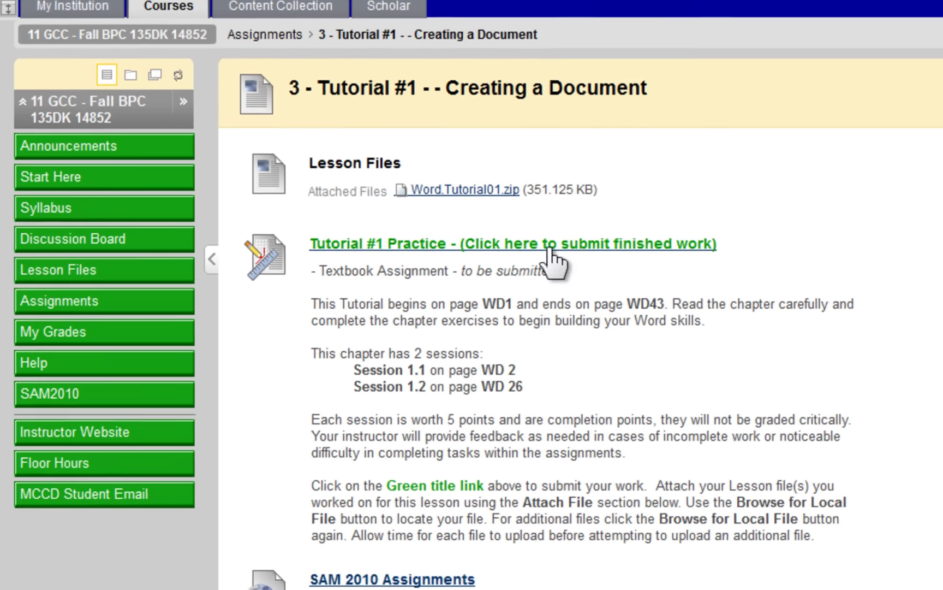
left_click(561, 265)
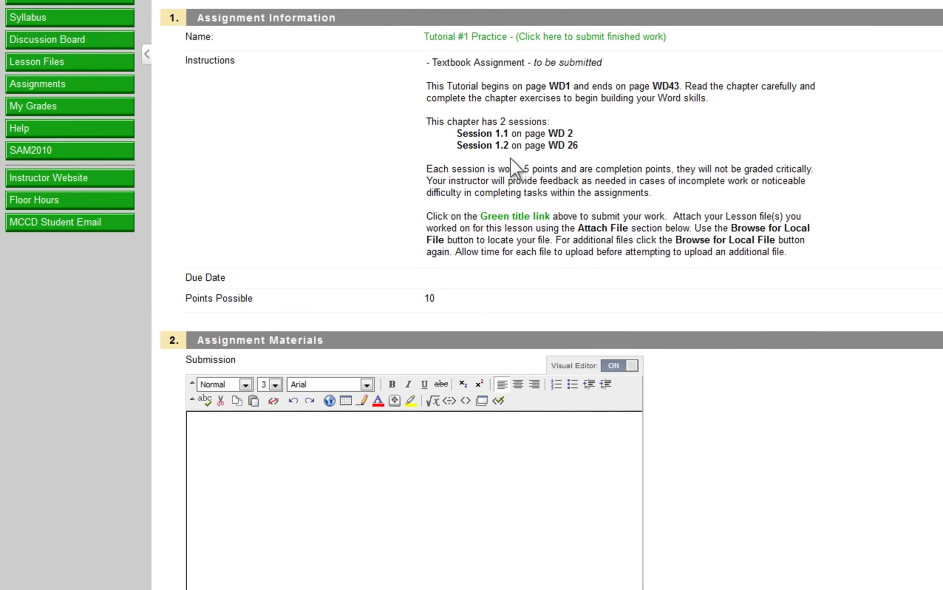
Attach the local file Author.docx from the Tutorial subfolder of Word1 on the Desktop to the assignment submission.
scroll(511, 158, "down", 2)
scroll(512, 158, "down", 2)
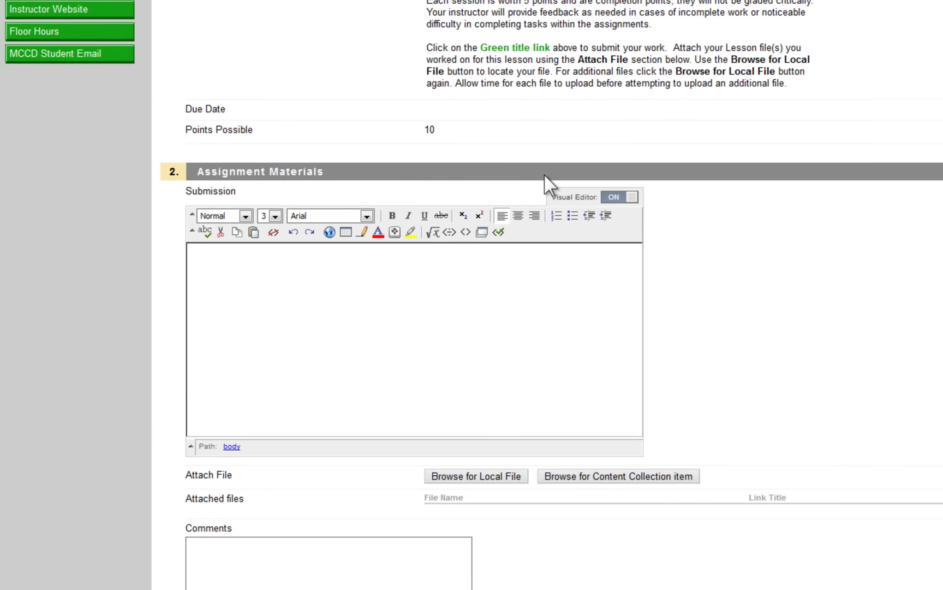
scroll(546, 183, "down", 2)
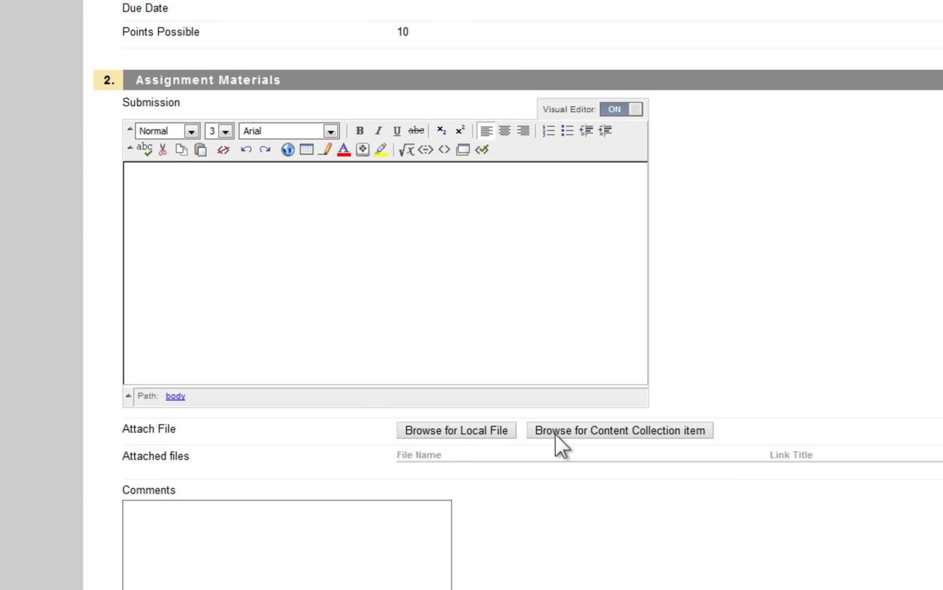
left_click(462, 431)
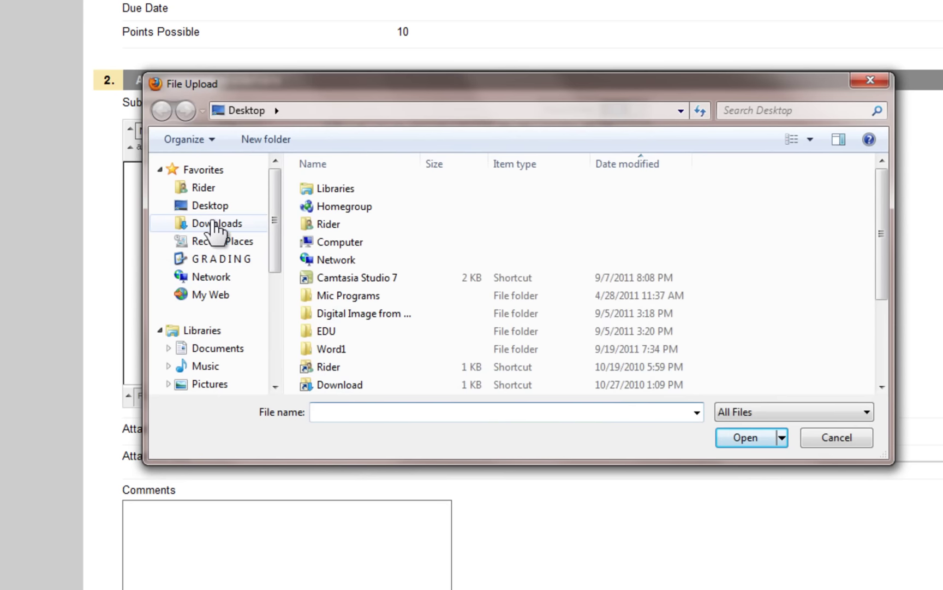
left_click(219, 205)
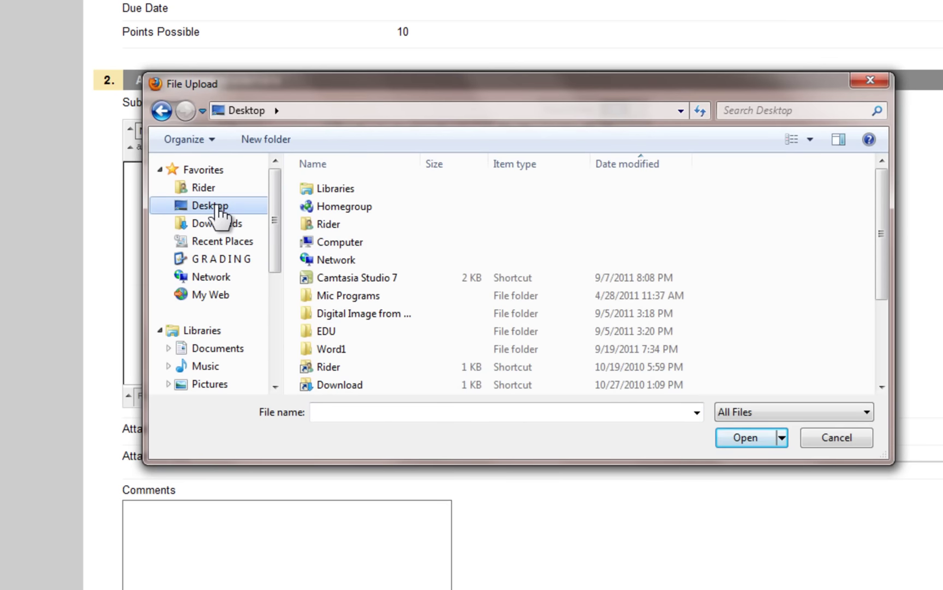
left_click_drag(879, 216, 880, 259)
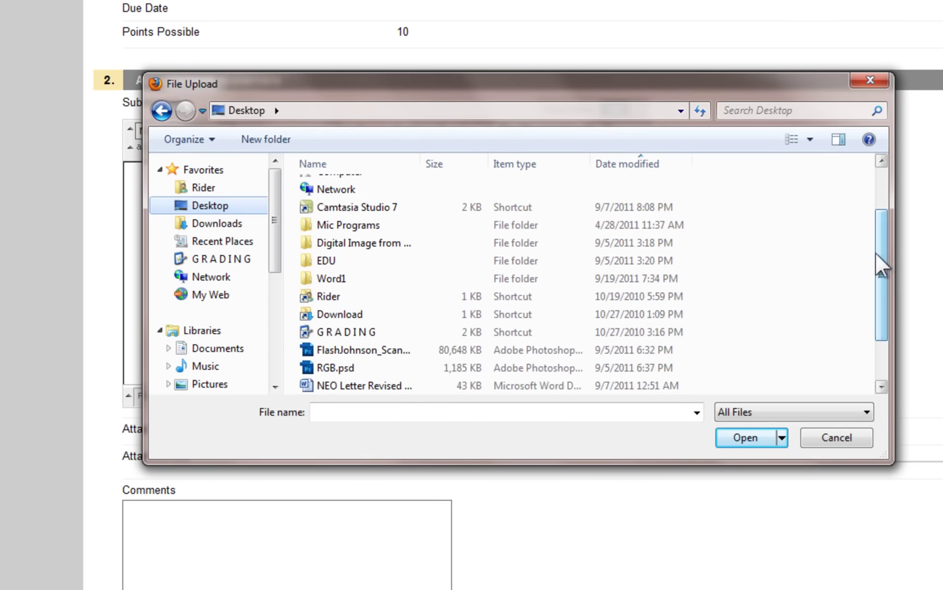
left_click(309, 280)
double_click(308, 280)
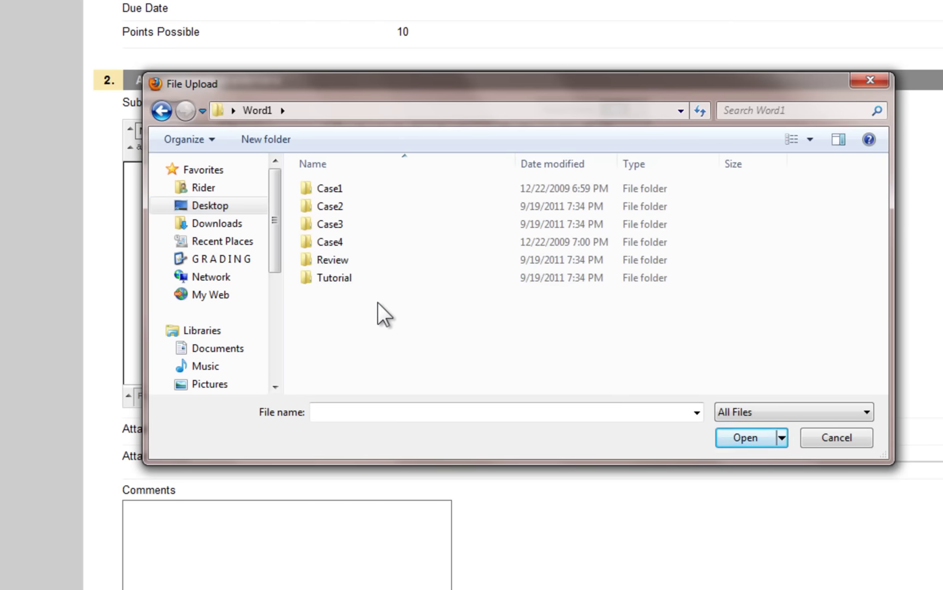
double_click(334, 277)
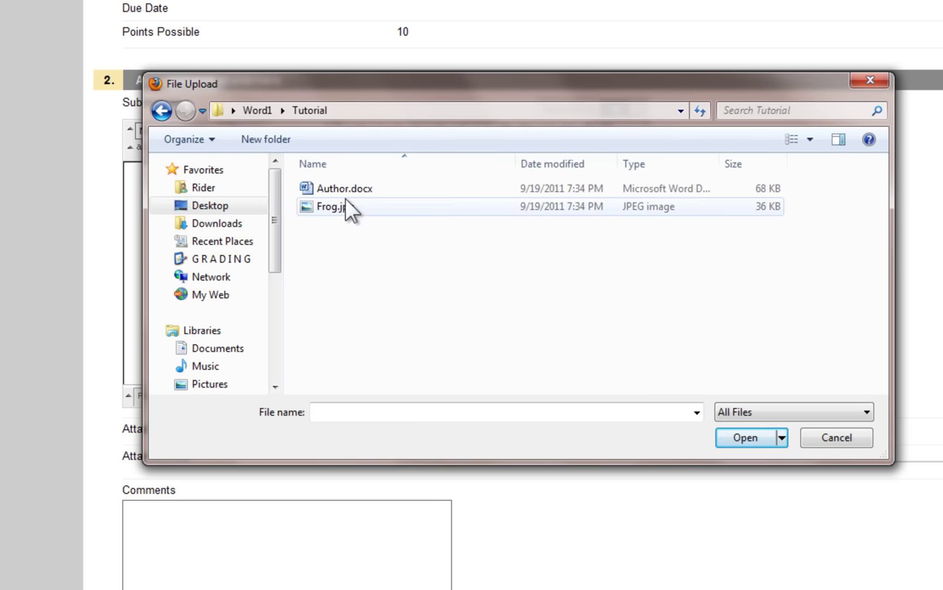
left_click(329, 190)
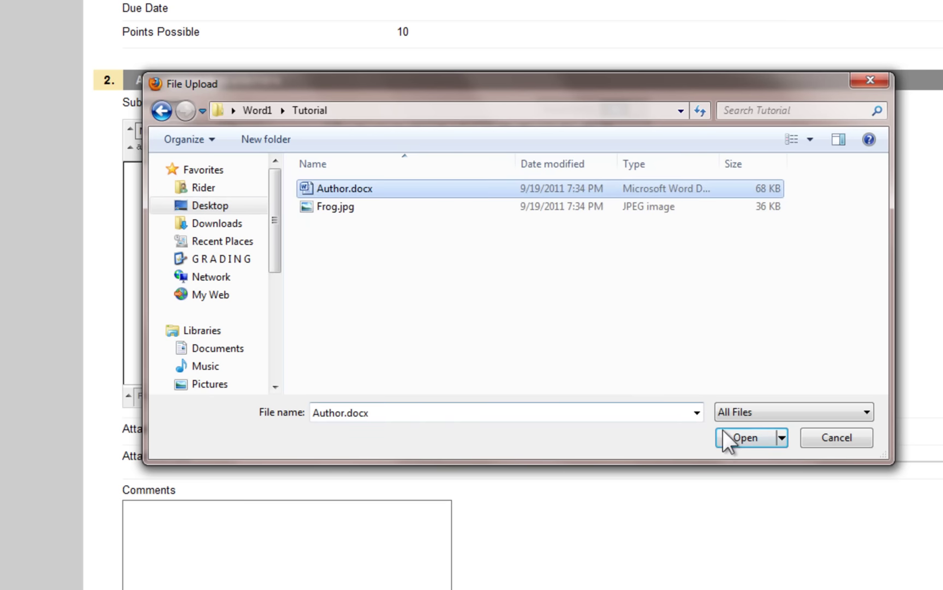
left_click(747, 436)
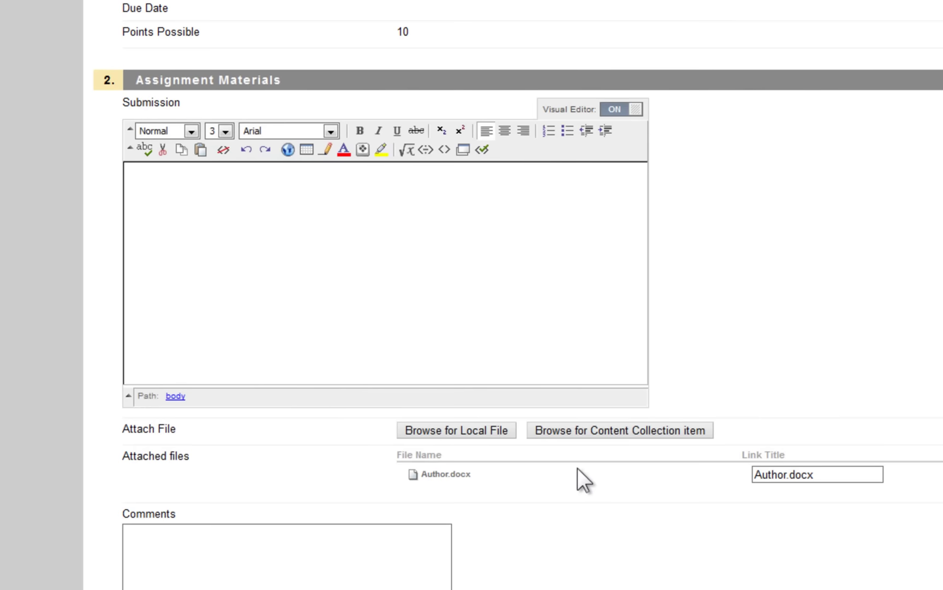
Attach Extreme.docx from the Review subfolder of Word1 as an additional local file.
left_click(452, 431)
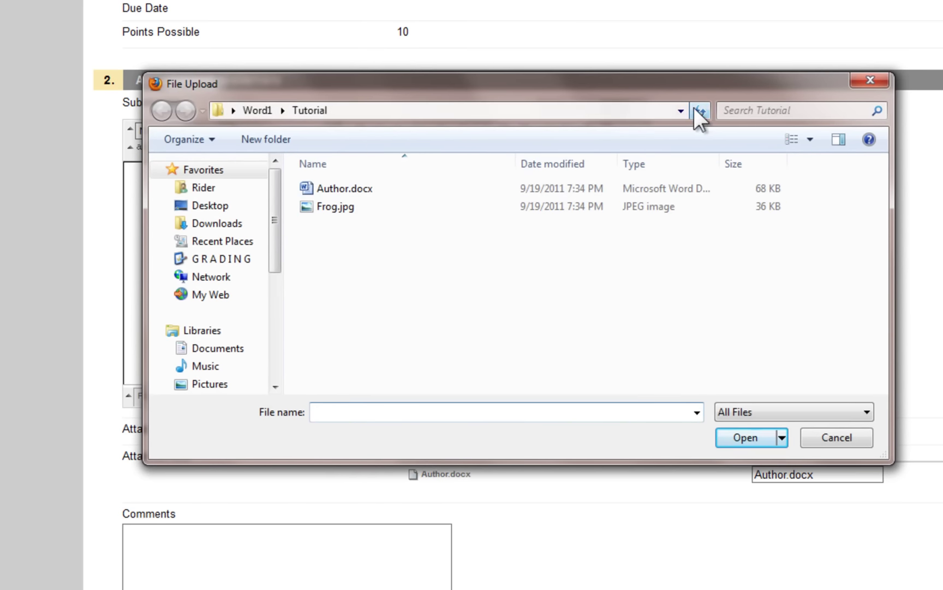
left_click(250, 109)
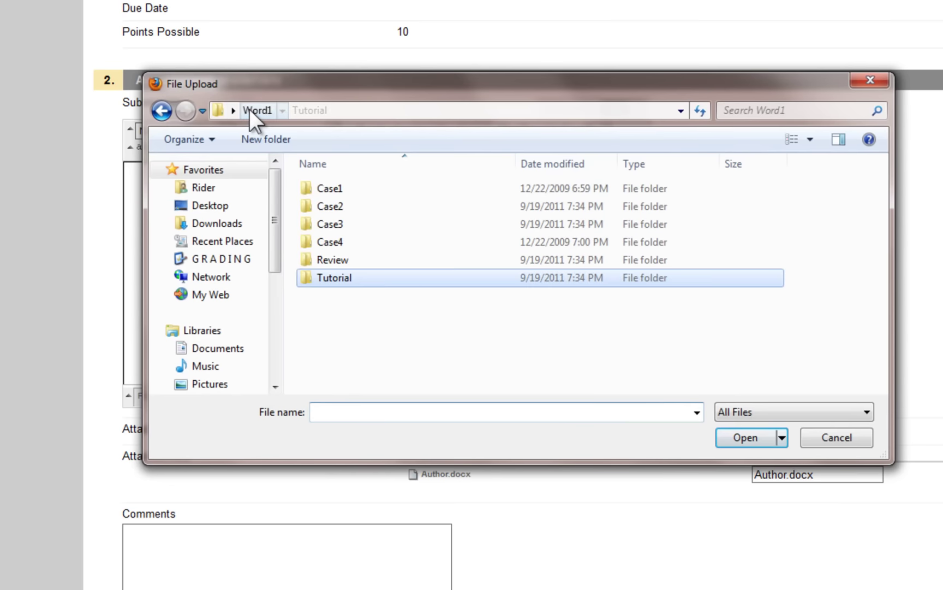
left_click(334, 259)
double_click(334, 259)
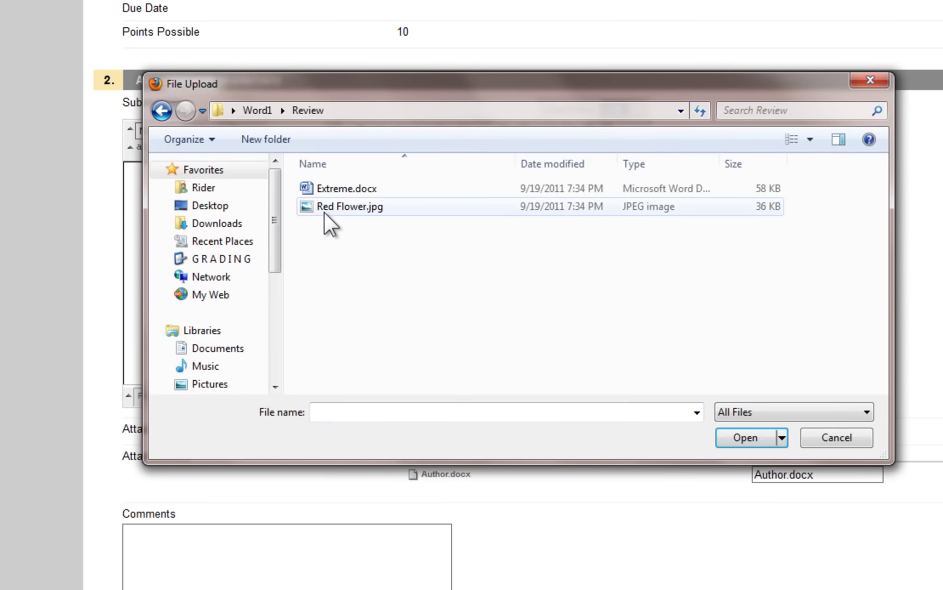
left_click(340, 187)
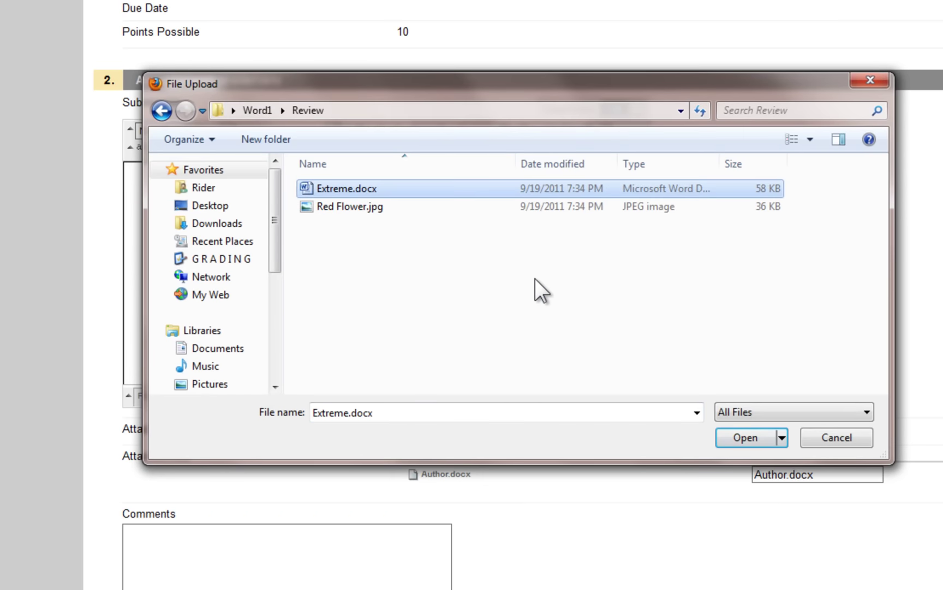
left_click(749, 438)
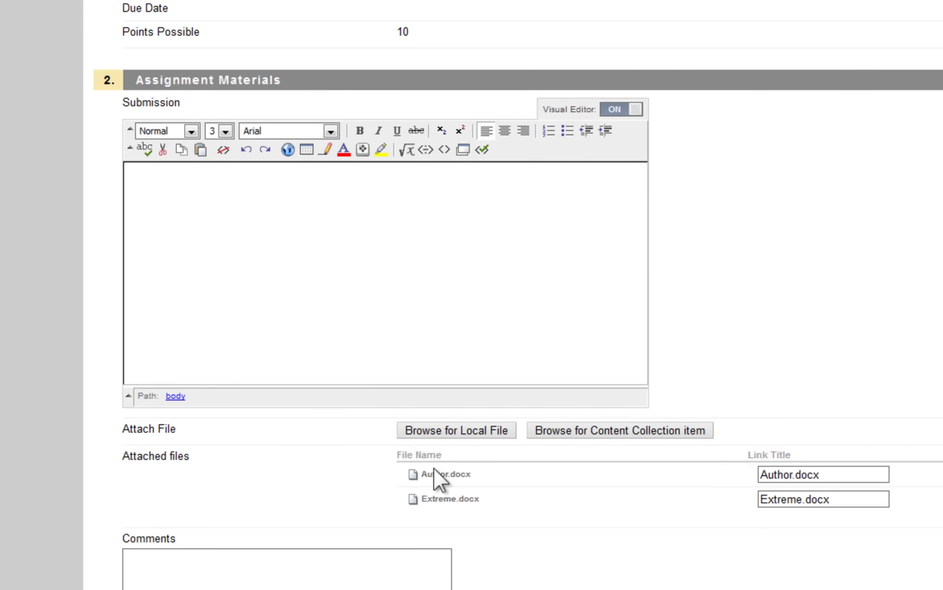
Attach Waterfall.jpg from the Case3 subfolder of Word1 as another local file.
left_click(458, 430)
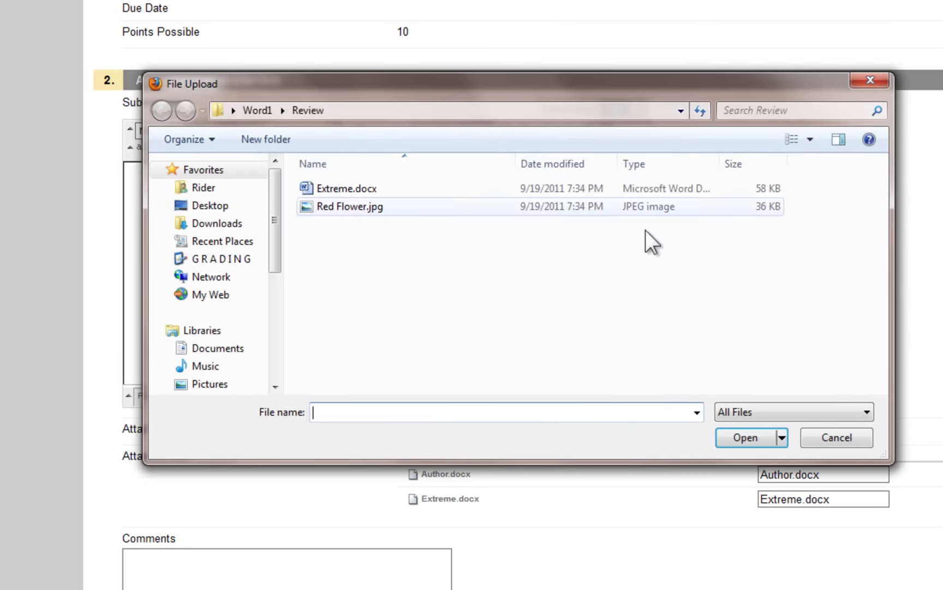
left_click(249, 110)
double_click(333, 224)
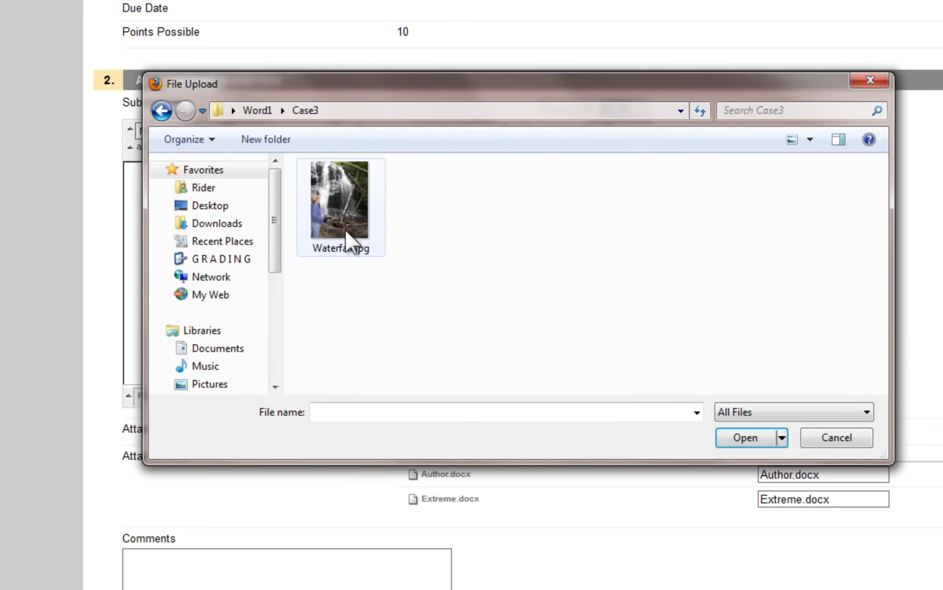
left_click(356, 214)
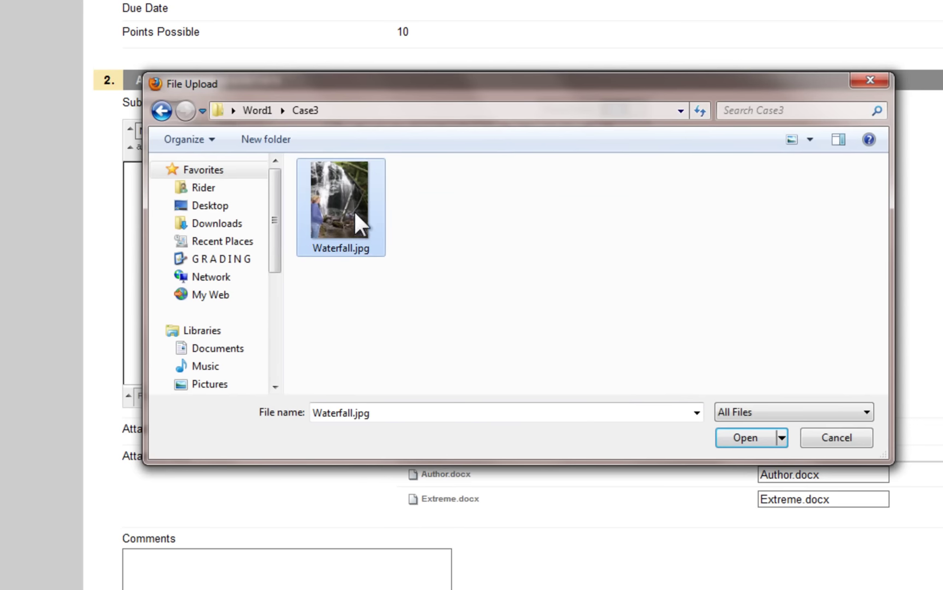
left_click(737, 439)
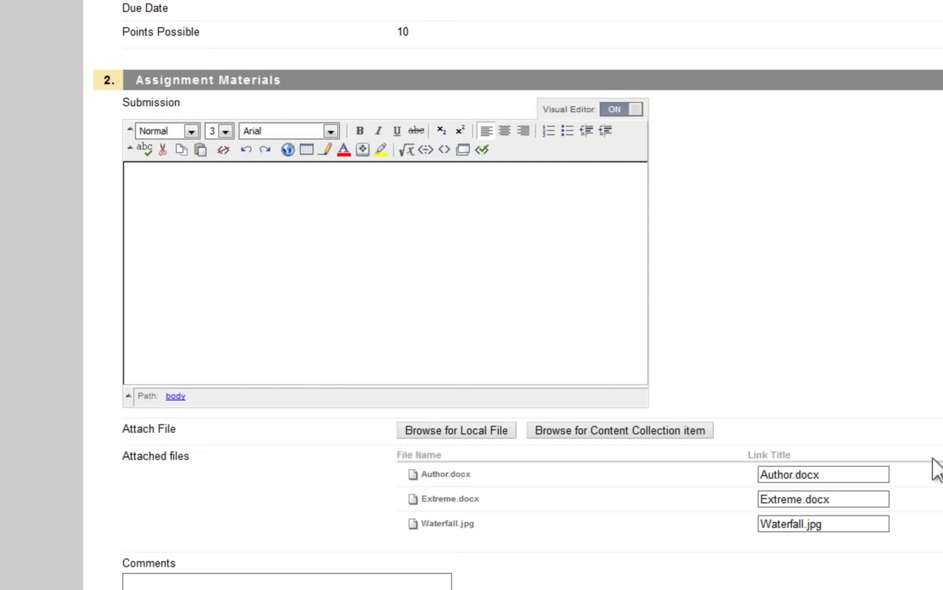
Submit the Tutorial #1 Practice assignment, review its submission history and return to the Tutorial #1 content page.
scroll(531, 295, "down", 2)
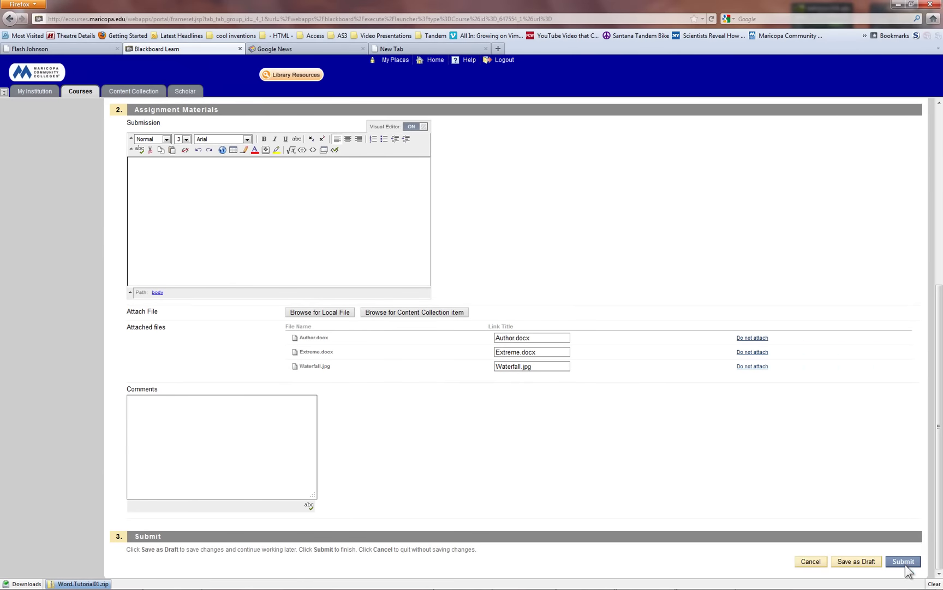
left_click(905, 564)
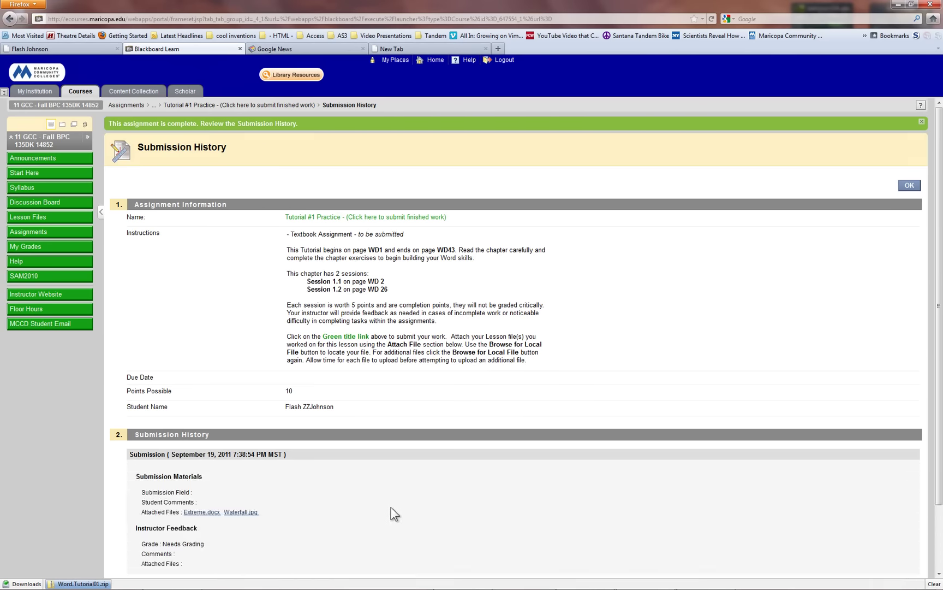
scroll(393, 512, "down", 3)
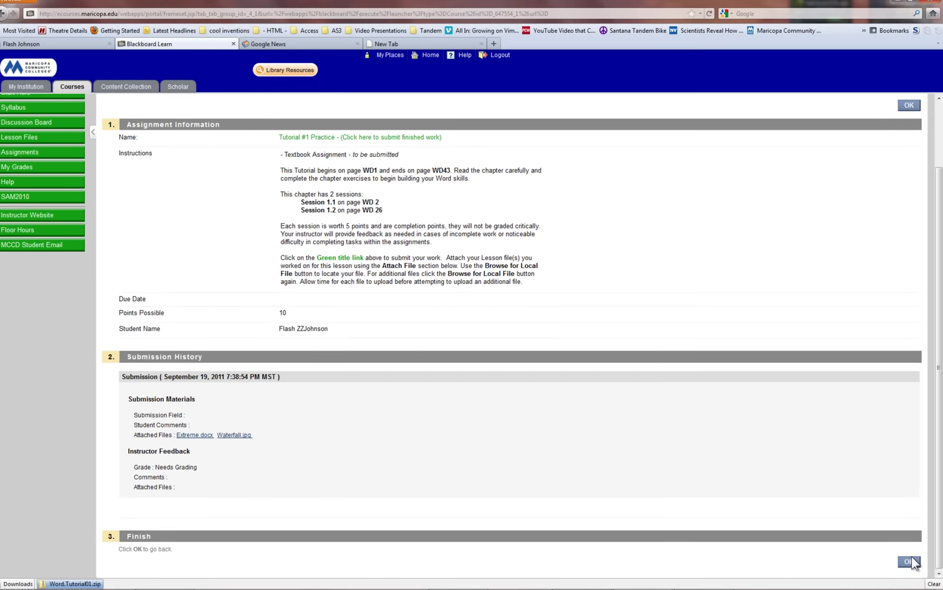
left_click(909, 561)
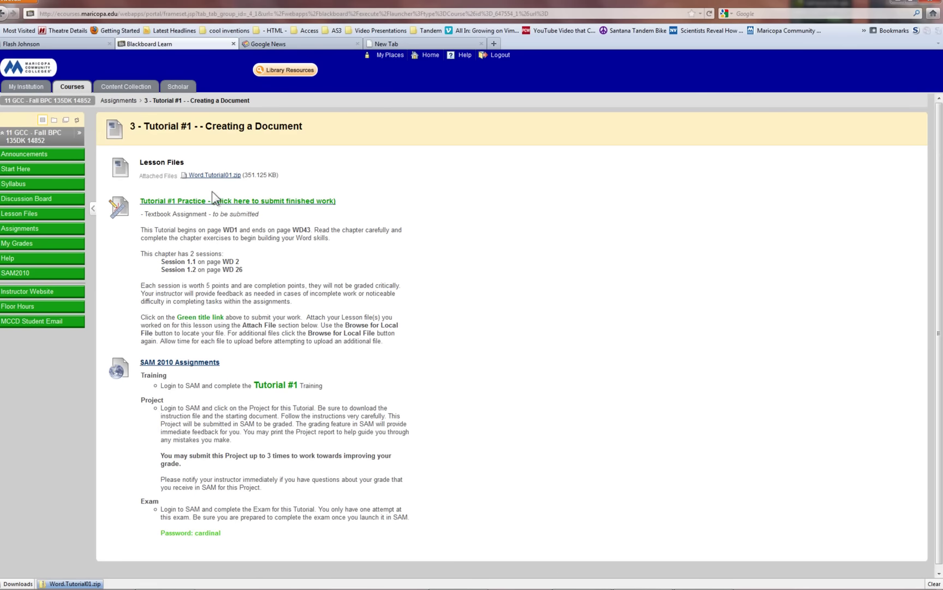
Reopen Tutorial #1 Practice to check the attached files in its submission history, and return to the content page.
left_click(191, 202)
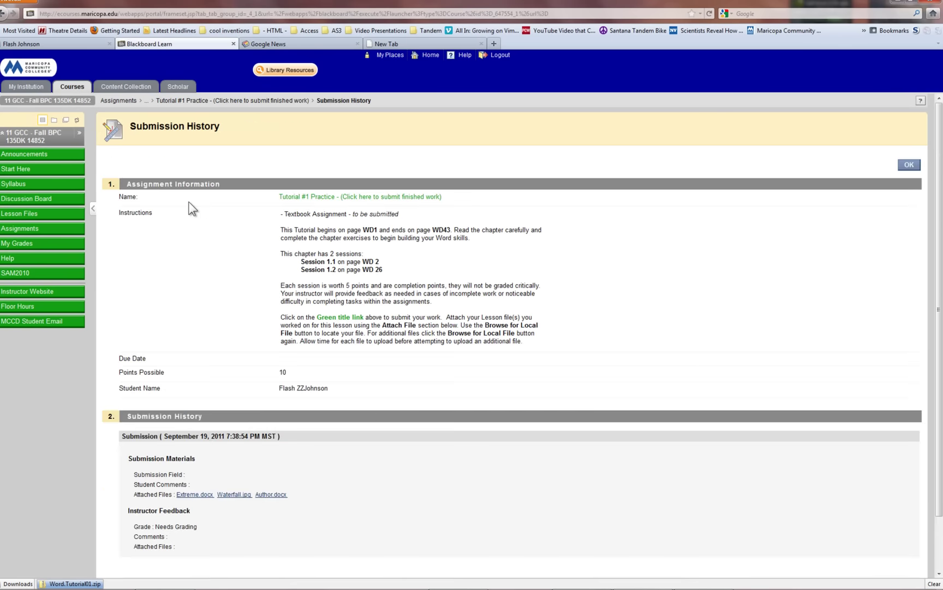
scroll(270, 305, "down", 2)
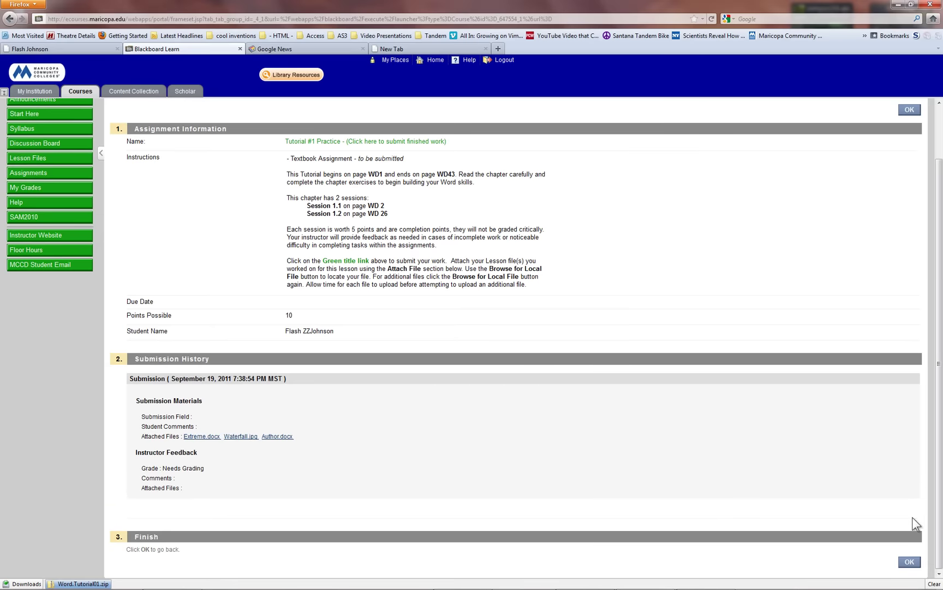
left_click(909, 562)
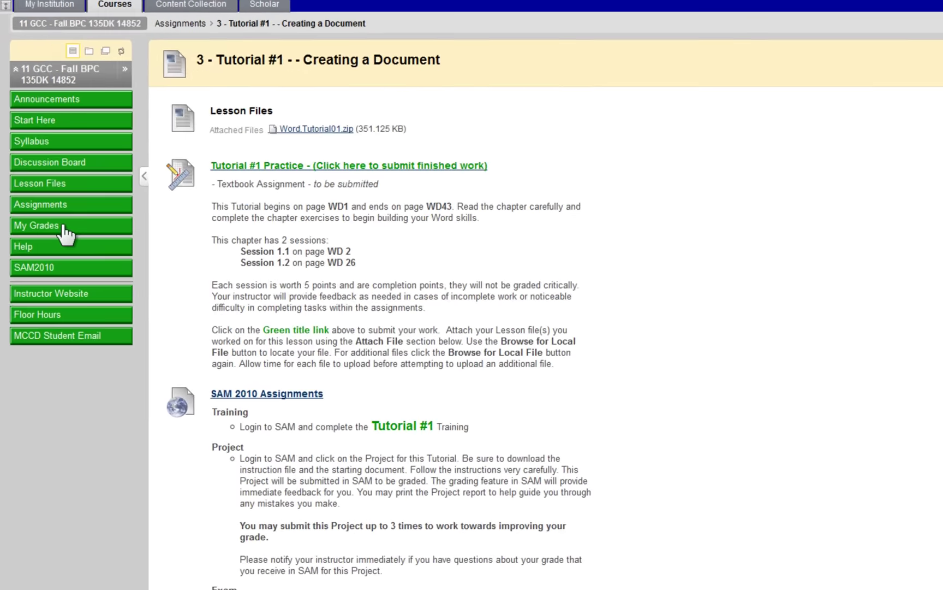
Check the Tutorial #1 Practice entry in My Grades and open its submission history from the grade status.
left_click(64, 226)
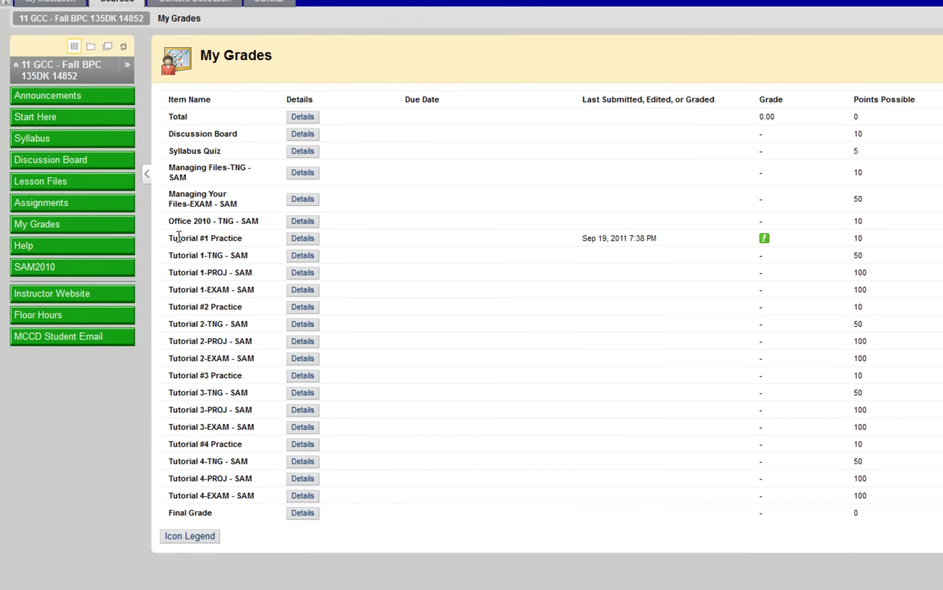
left_click_drag(170, 239, 231, 239)
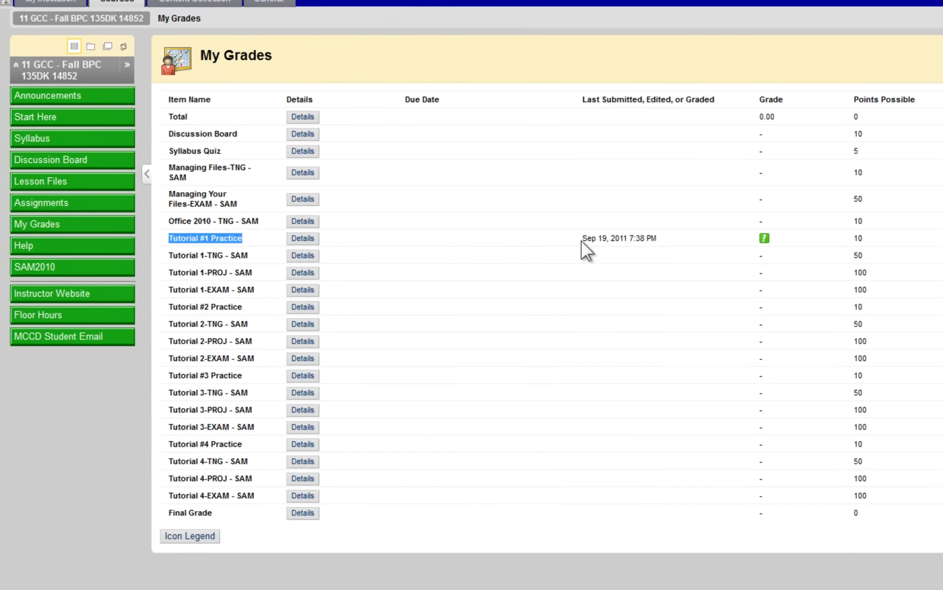
left_click(786, 250)
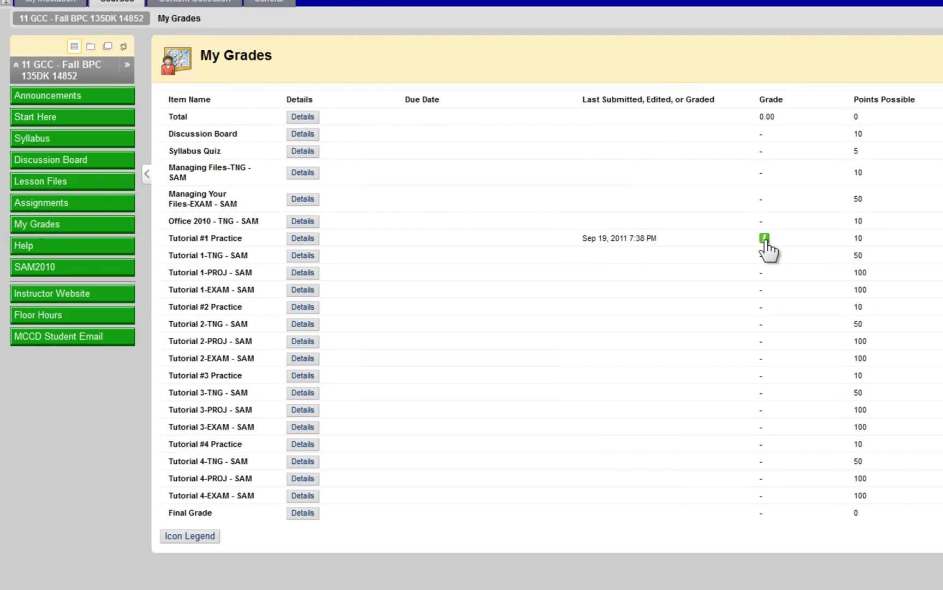
left_click(765, 239)
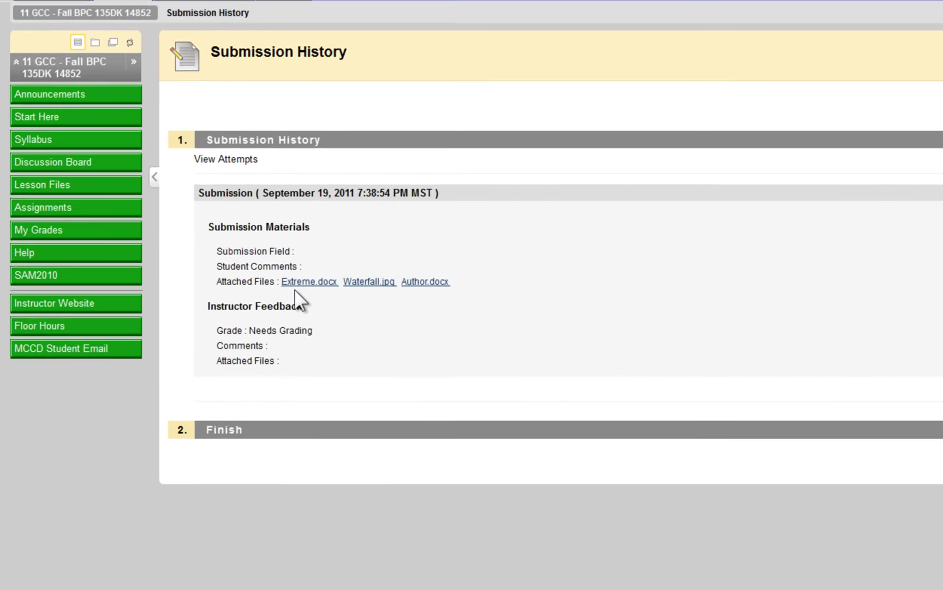